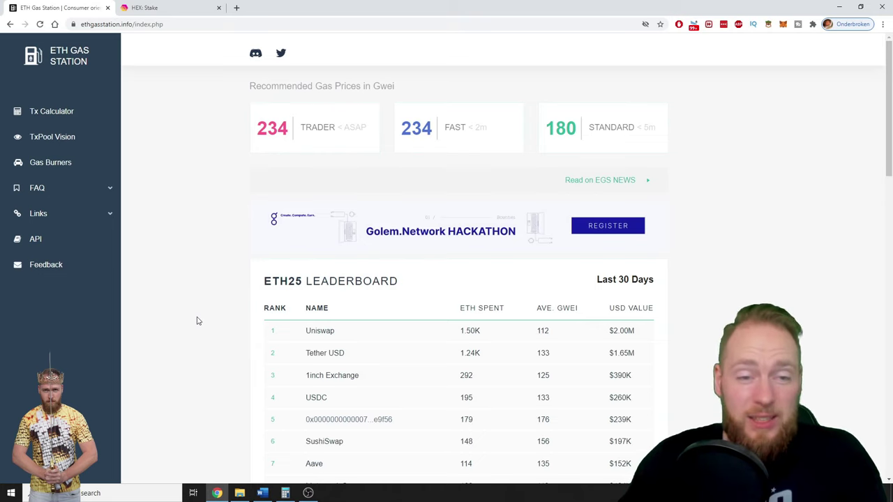
- End the second HEX stake (day 3 to day 368) from the HEX Stake page
left_click(164, 8)
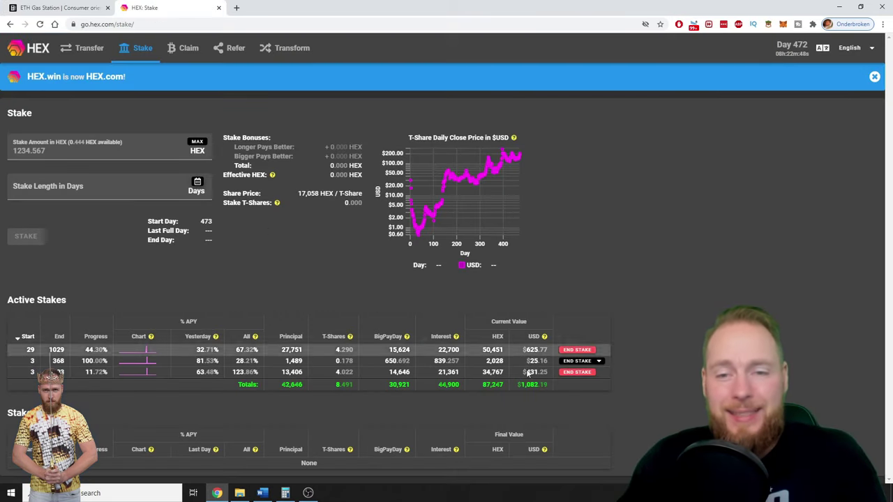
left_click(598, 361)
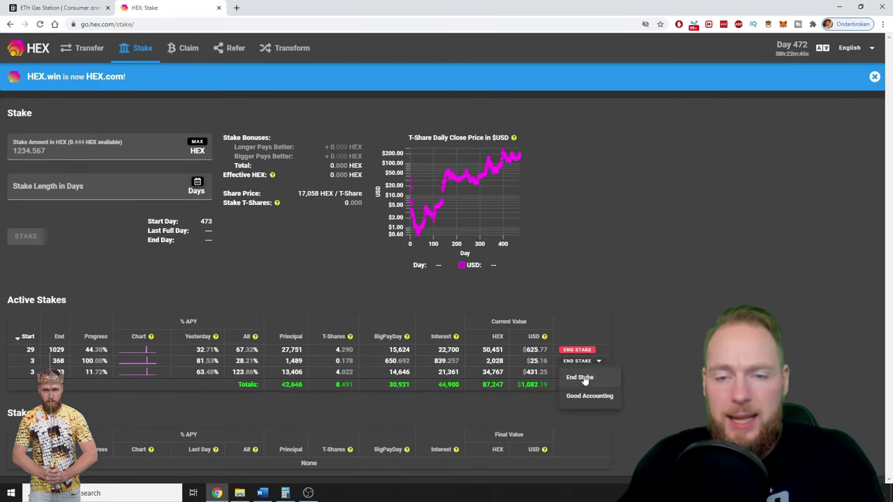
left_click(579, 377)
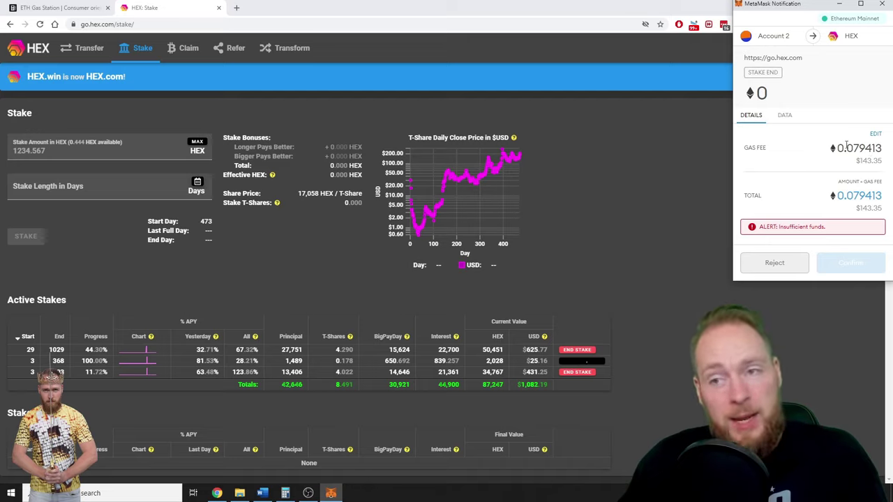
- Replace the 469900 gas limit with 21000 in MetaMask's advanced gas settings
left_click(876, 134)
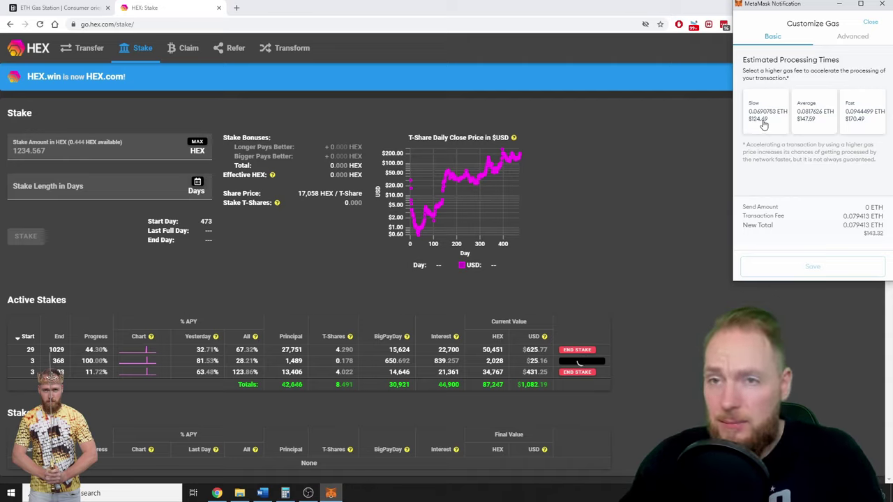
left_click(852, 40)
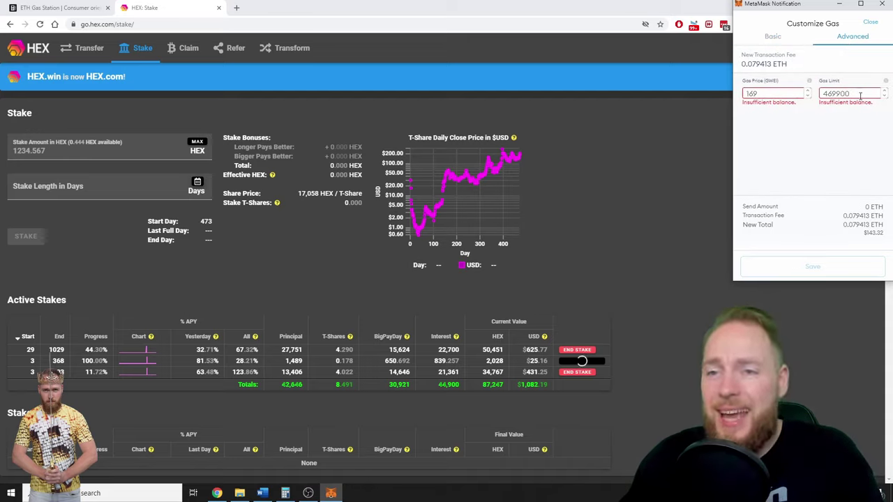
double_click(860, 95)
type("21000")
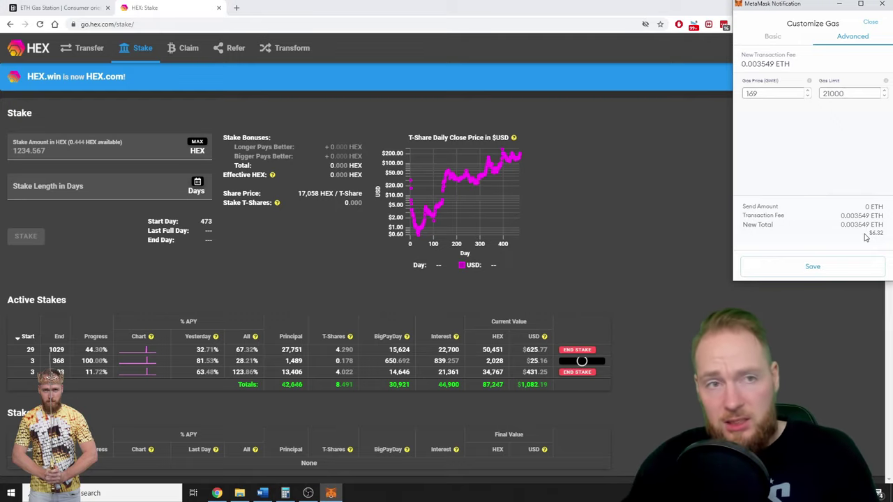
- Get ETH Gas Station Tx Calculator predictions for 21000 gas at a custom 50 gwei price
left_click(55, 5)
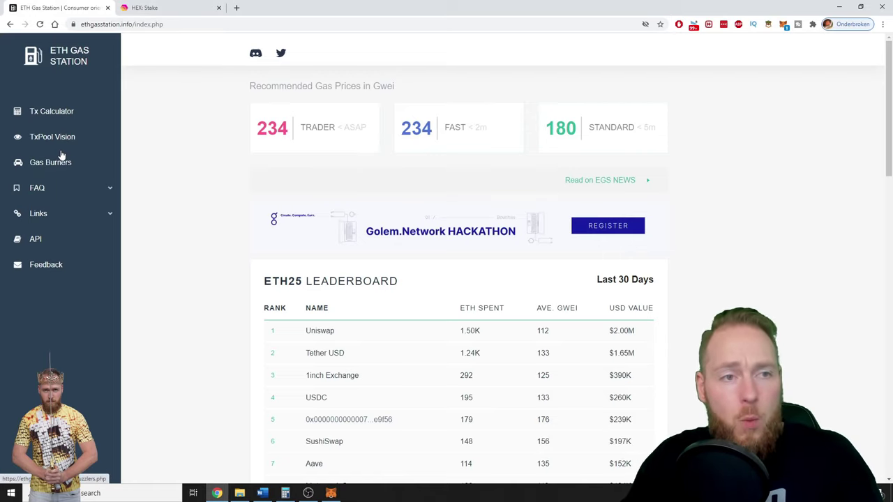
left_click(55, 114)
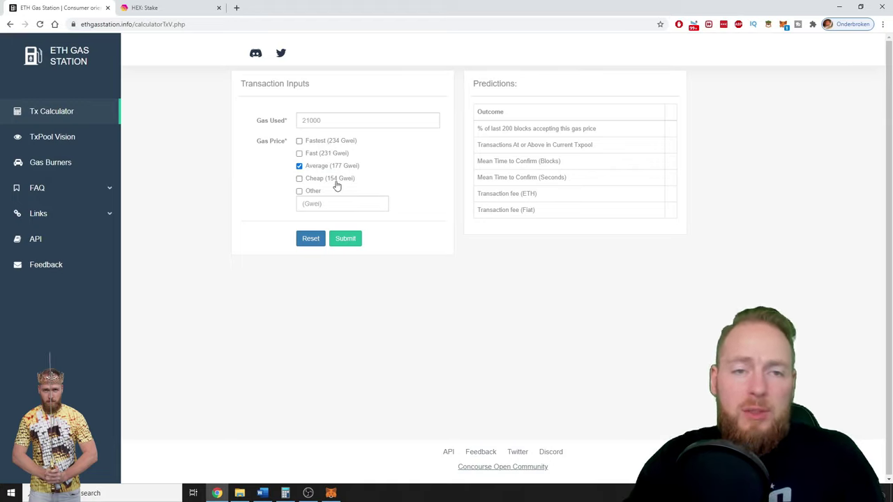
left_click(299, 191)
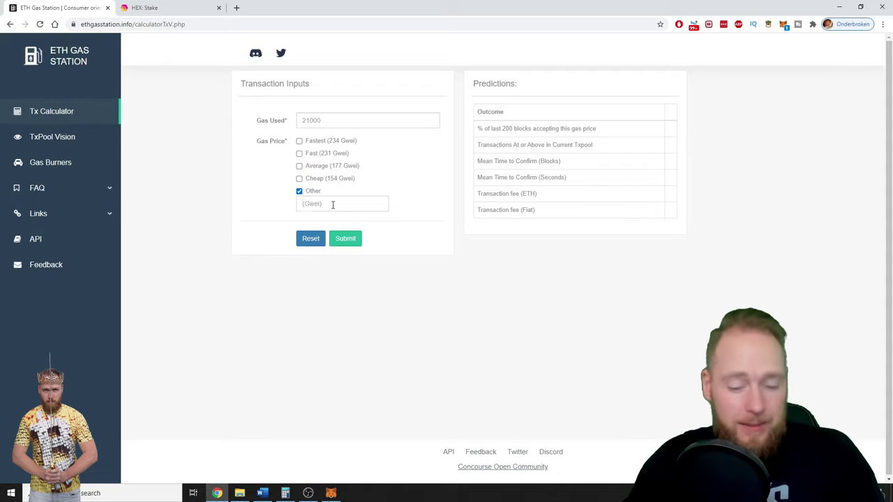
type("50")
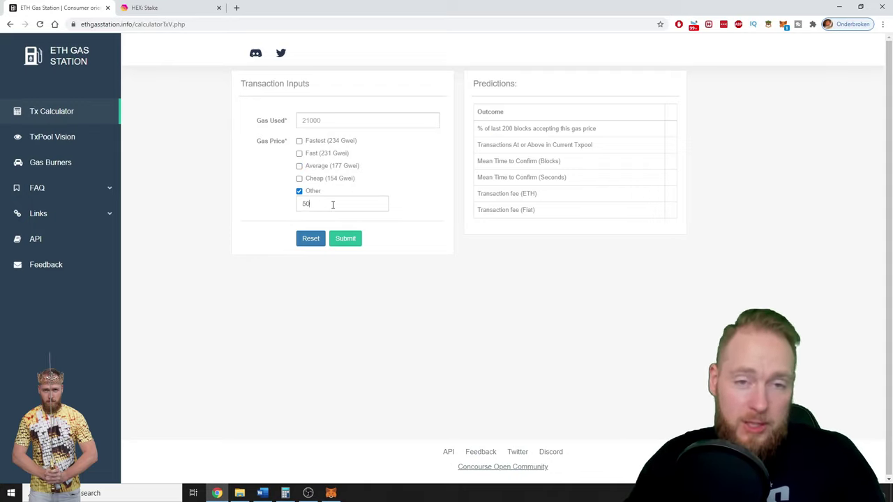
left_click(347, 239)
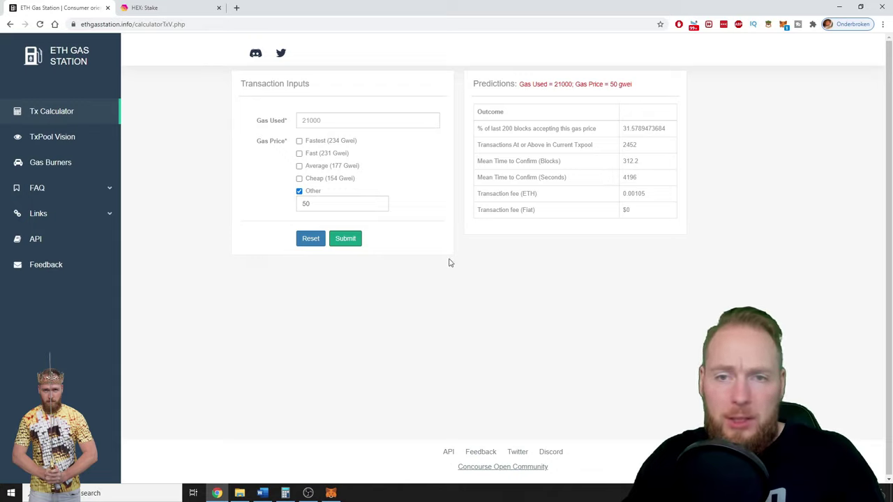
- Compute 4196 ÷ 60 in Calculator (about 69.93 minutes) and place it below the Predictions table
left_click(285, 493)
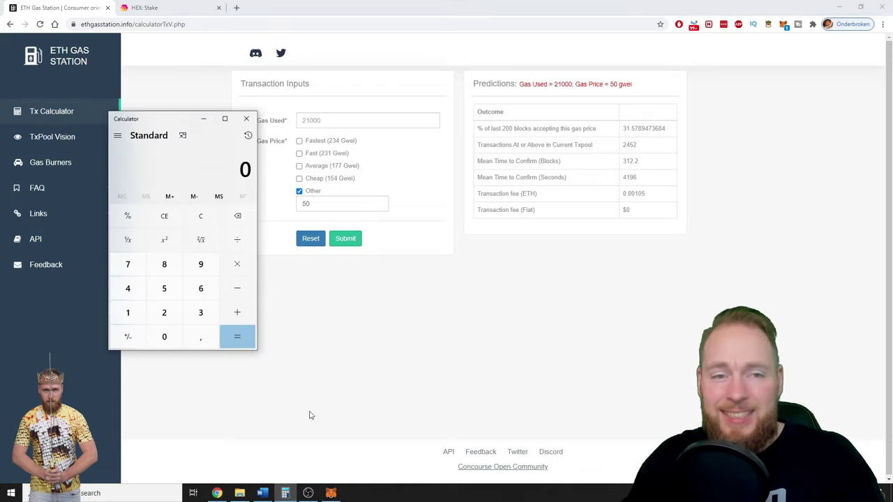
left_click(125, 287)
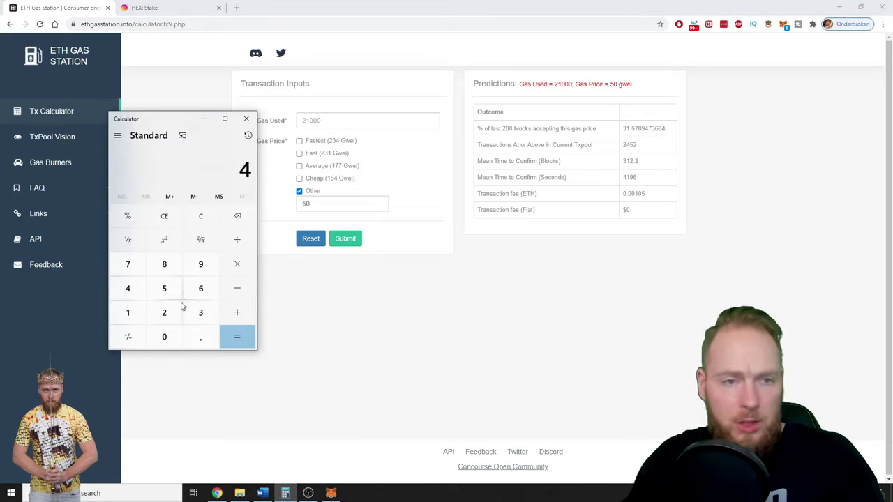
left_click(129, 313)
left_click(201, 264)
left_click(201, 288)
left_click(236, 241)
left_click(200, 288)
left_click(164, 337)
left_click(237, 338)
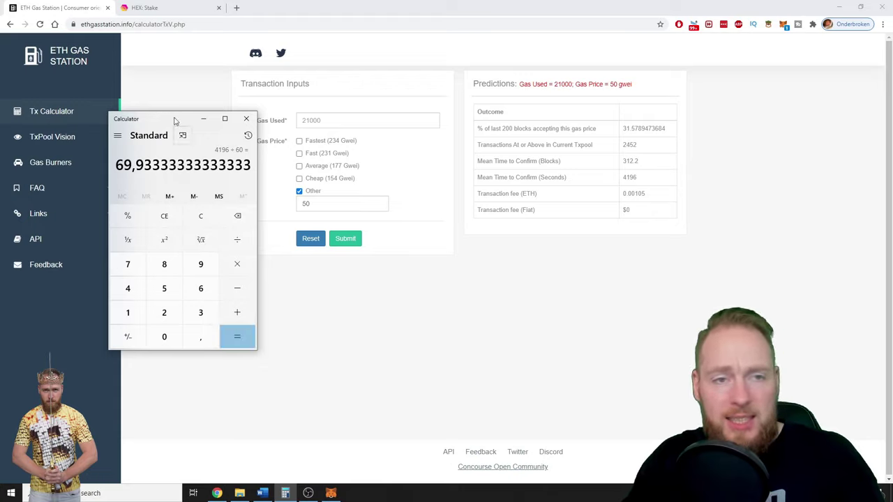
left_click_drag(175, 118, 531, 231)
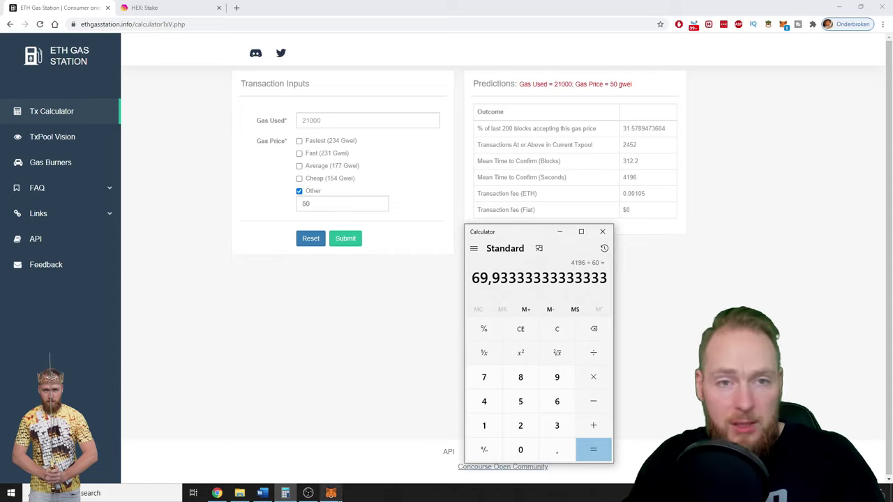
- Lower MetaMask's gas price from 169 to 50 gwei, cutting the fee to 0.00105 ETH
left_click(331, 493)
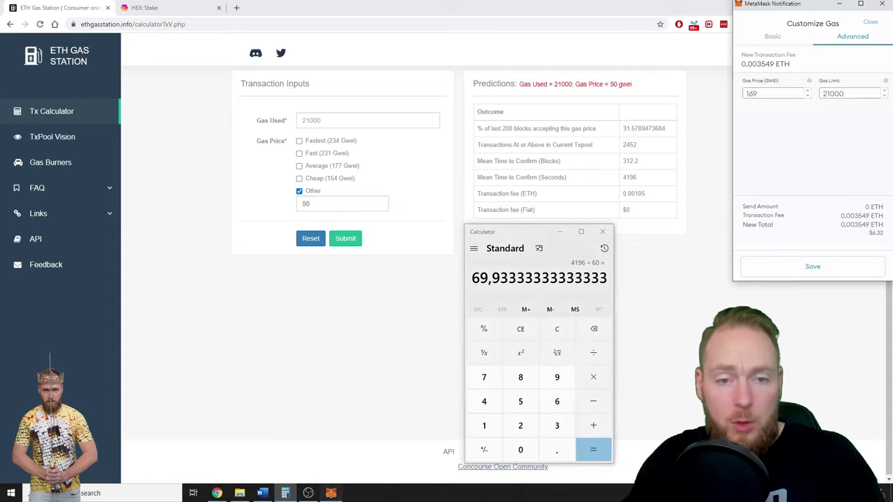
double_click(767, 94)
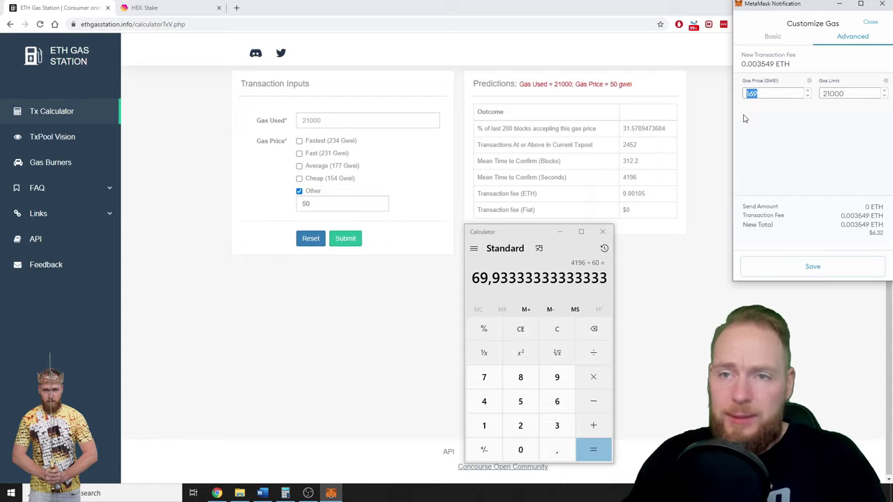
type("50")
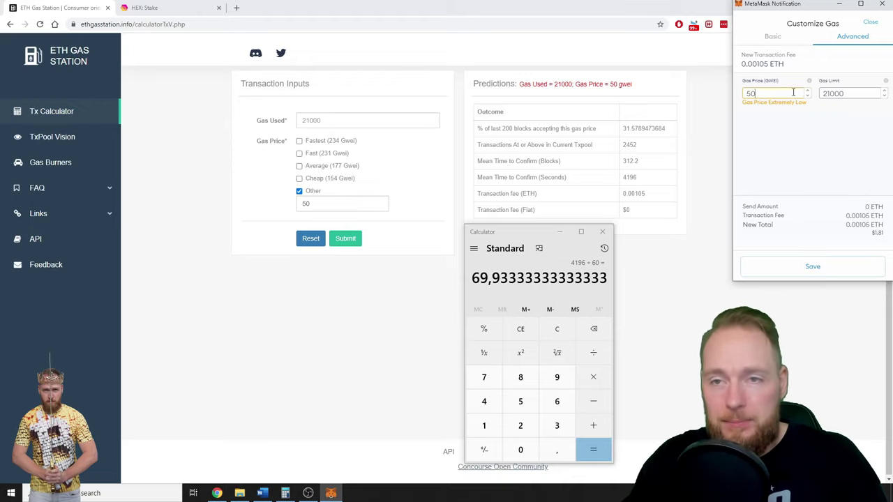
double_click(331, 202)
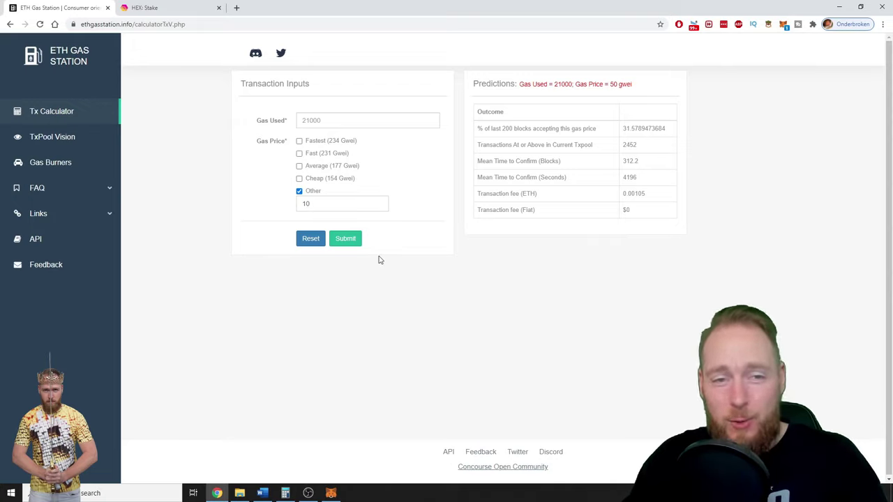
- Get ETH Gas Station predictions at 10 gwei (0.00021 ETH) and move Calculator to the right
left_click(346, 244)
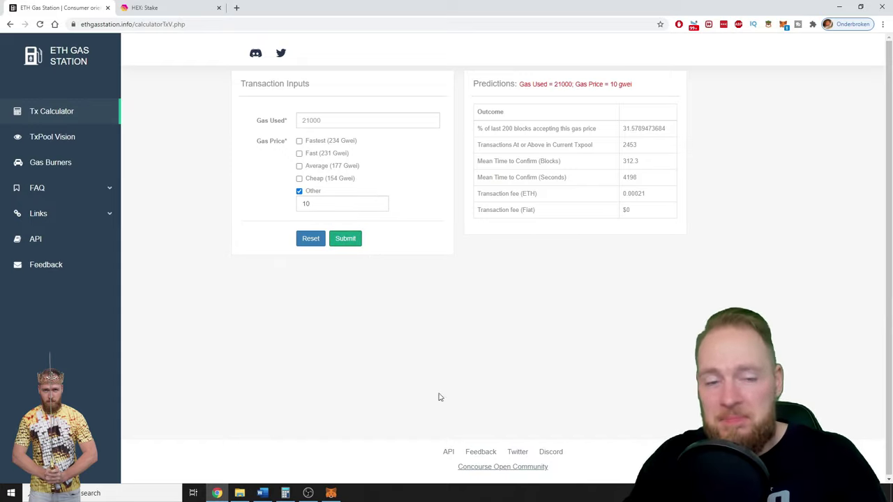
left_click(285, 493)
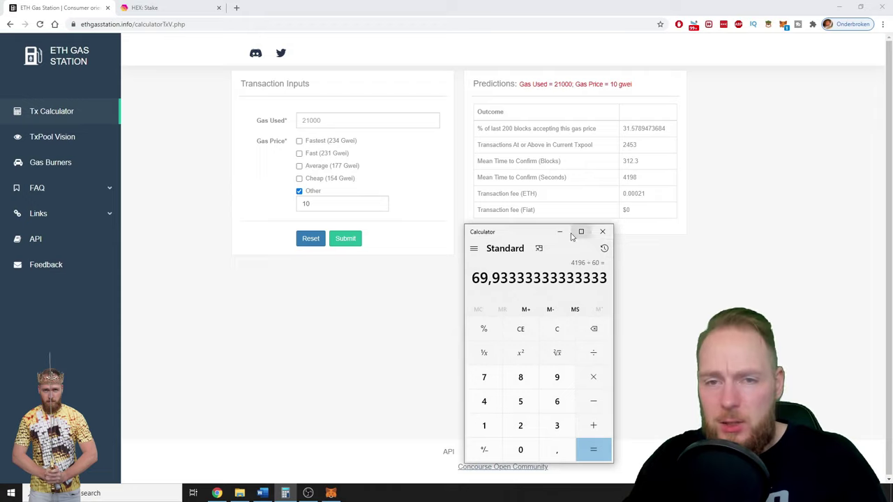
left_click_drag(530, 232, 502, 197)
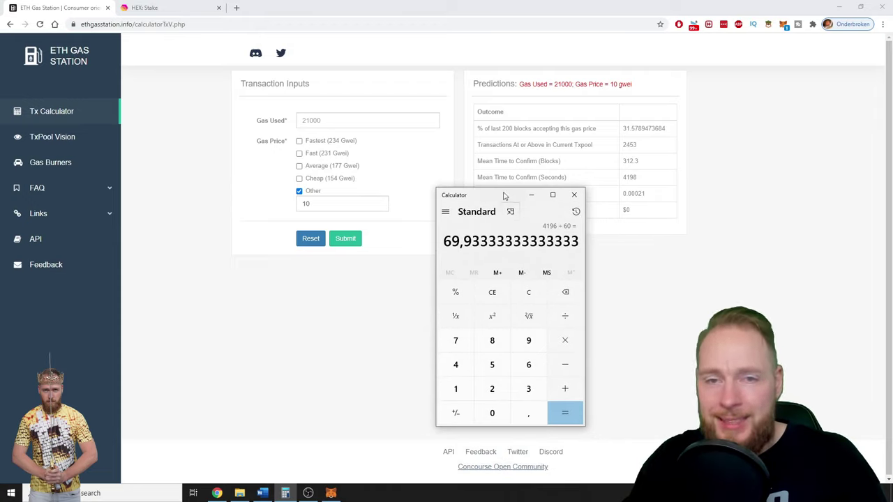
left_click_drag(505, 196, 767, 157)
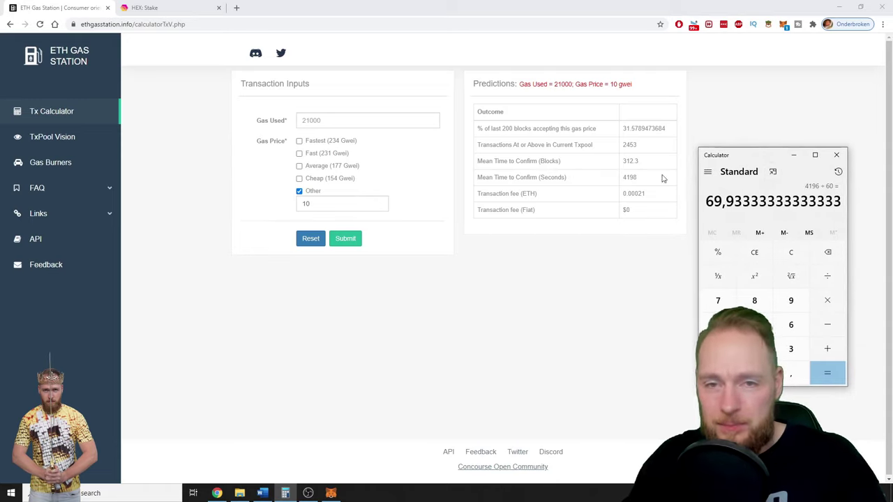
- Change MetaMask's gas price from 50 to 10 gwei
left_click(330, 493)
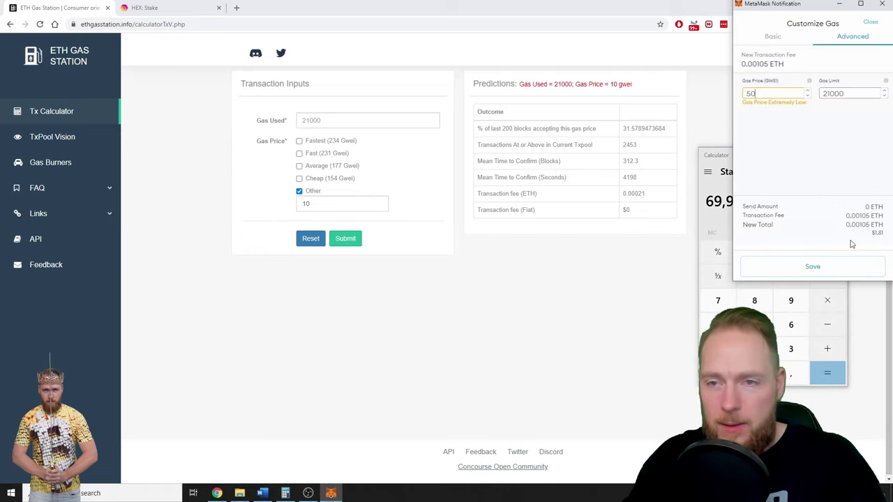
left_click_drag(772, 92, 705, 96)
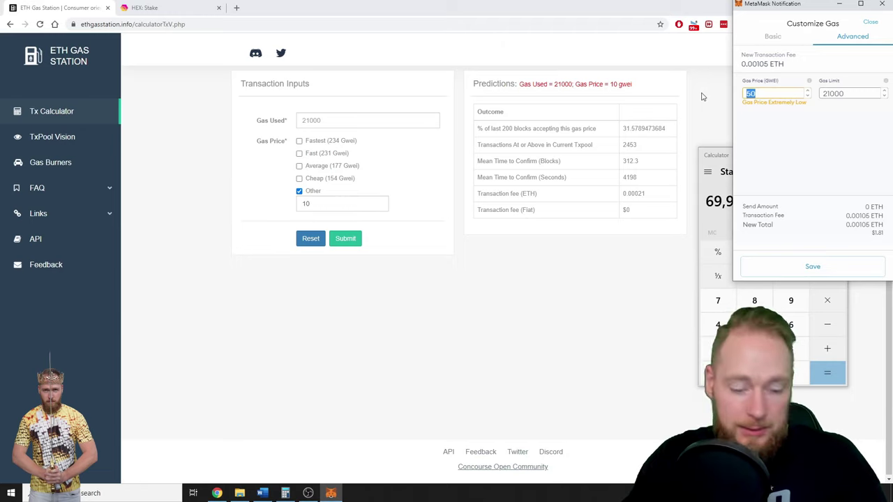
type("10")
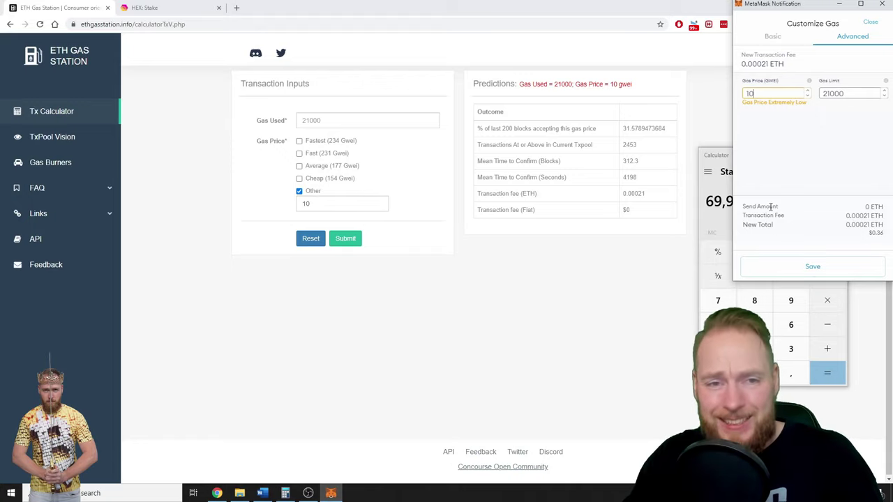
- Get ETH Gas Station predictions at 1 gwei: 0.000021 ETH fee, 7574-second mean wait
left_click_drag(328, 205, 264, 203)
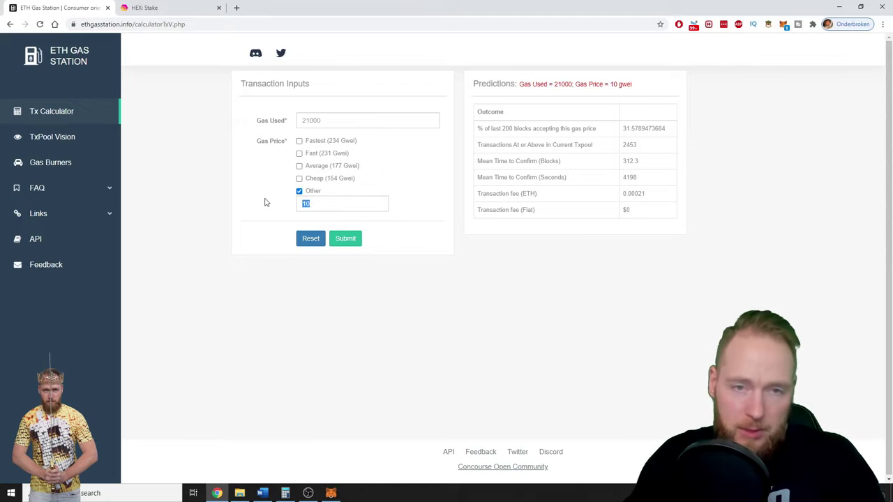
type("0")
left_click(342, 239)
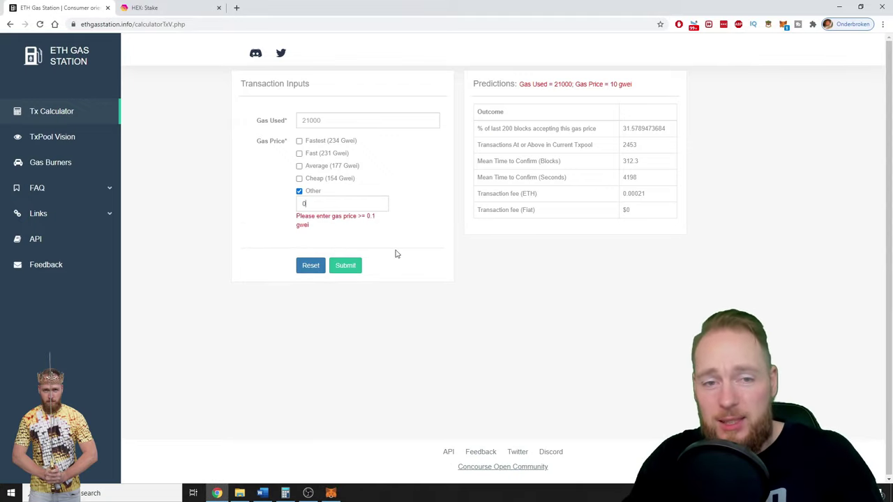
key("BackSpace")
type("1")
key("alt+Tab")
left_click_drag(432, 140, 192, 132)
left_click(339, 239)
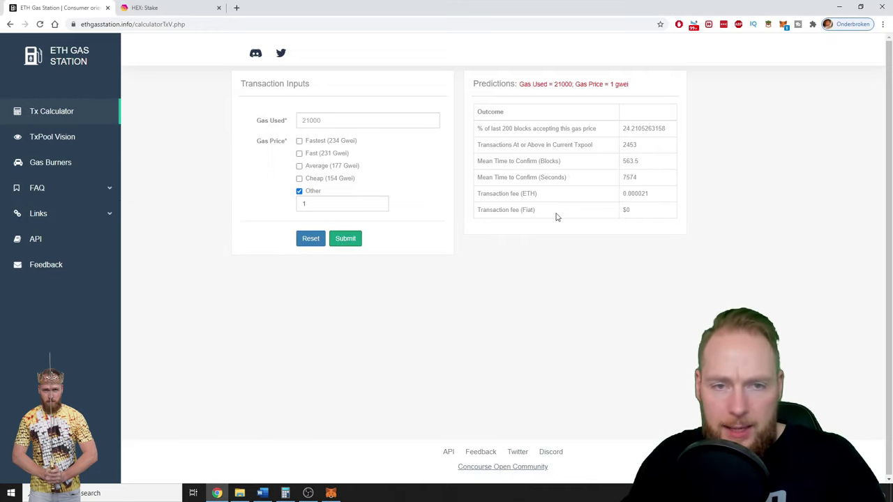
- Compute 7574 ÷ 60 in Calculator, converting the wait to roughly 126 minutes
left_click(286, 493)
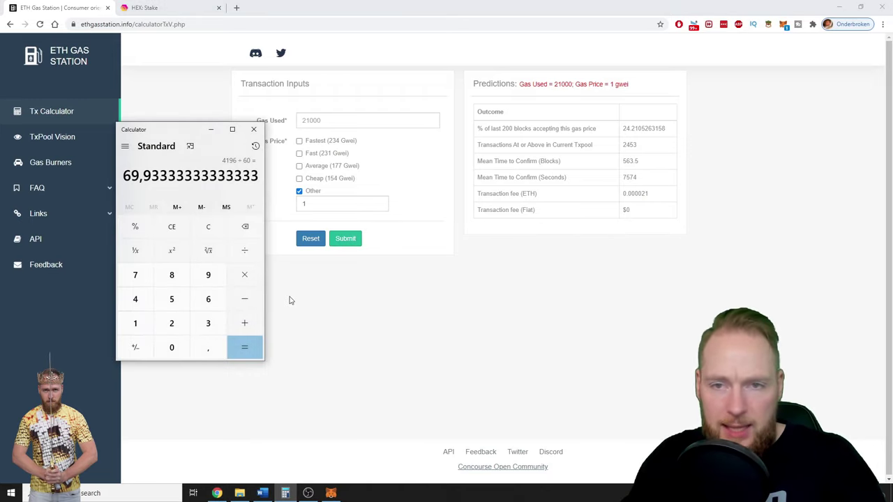
left_click(206, 227)
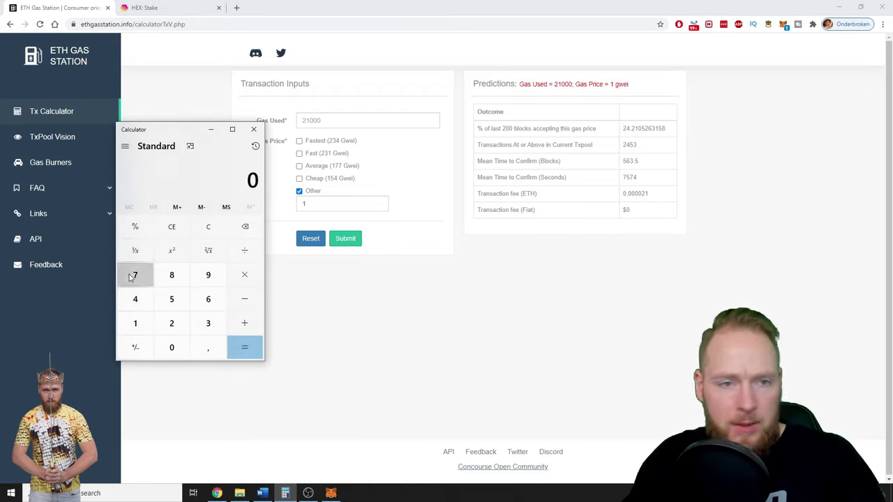
left_click(133, 277)
left_click(167, 308)
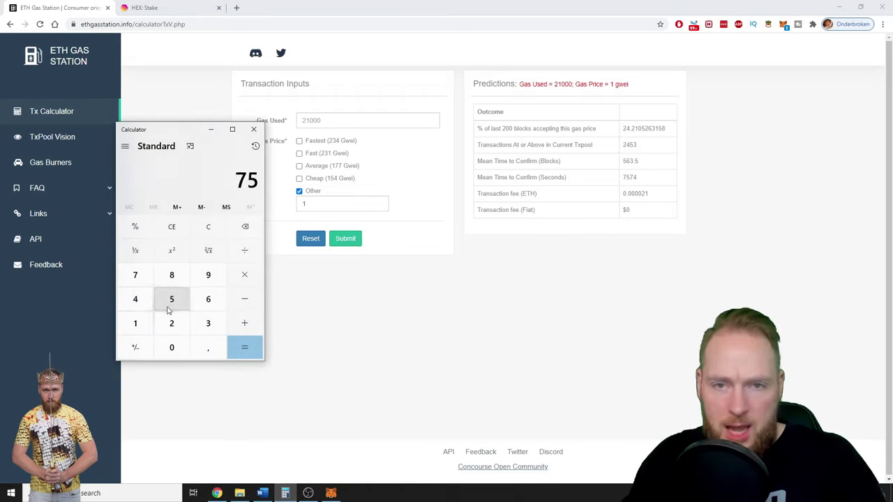
left_click(135, 275)
left_click(136, 299)
left_click(244, 250)
left_click(208, 299)
left_click(172, 347)
left_click(245, 348)
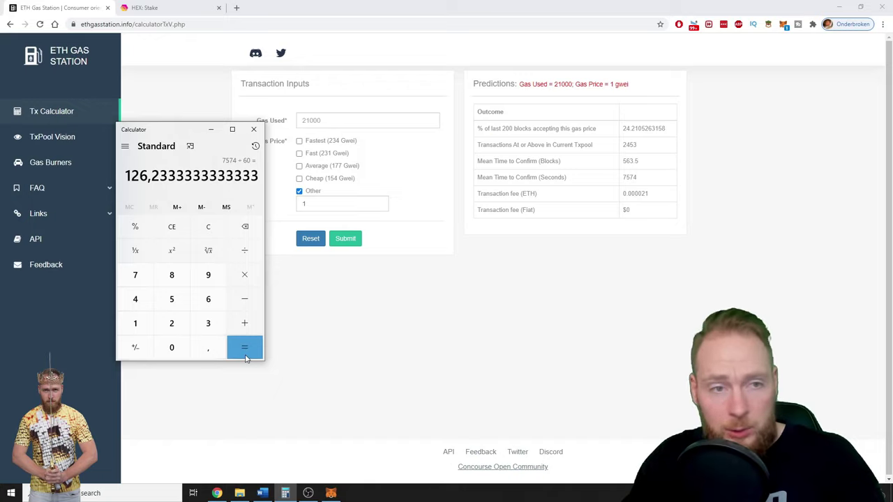
left_click(340, 331)
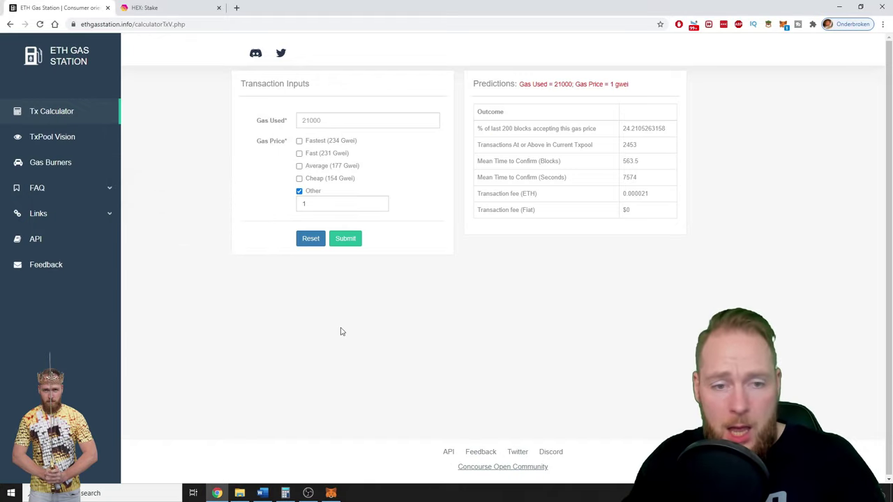
left_click(330, 493)
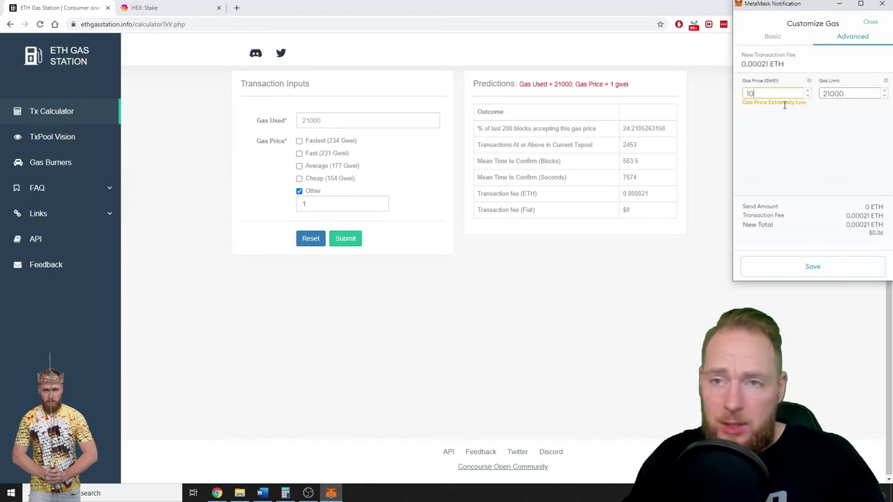
- Set MetaMask's gas price to 1 gwei and save, bringing the fee to 0.000021 ETH ($0.04)
key("BackSpace")
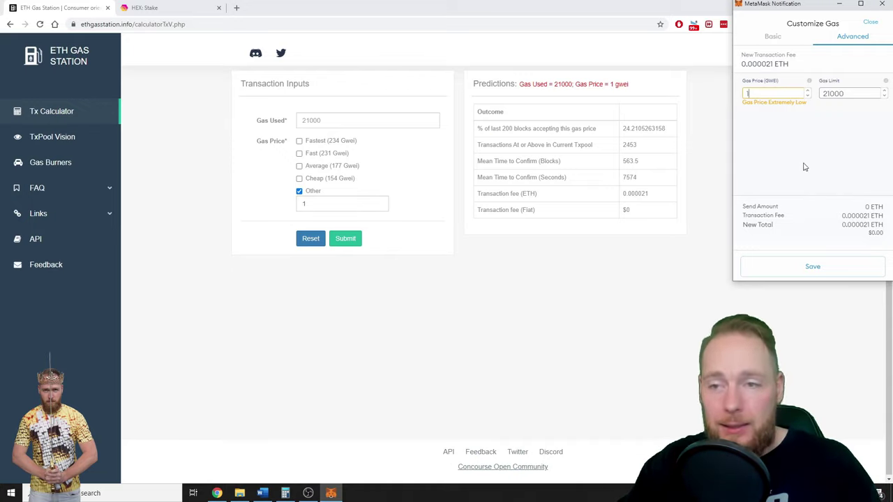
left_click(809, 268)
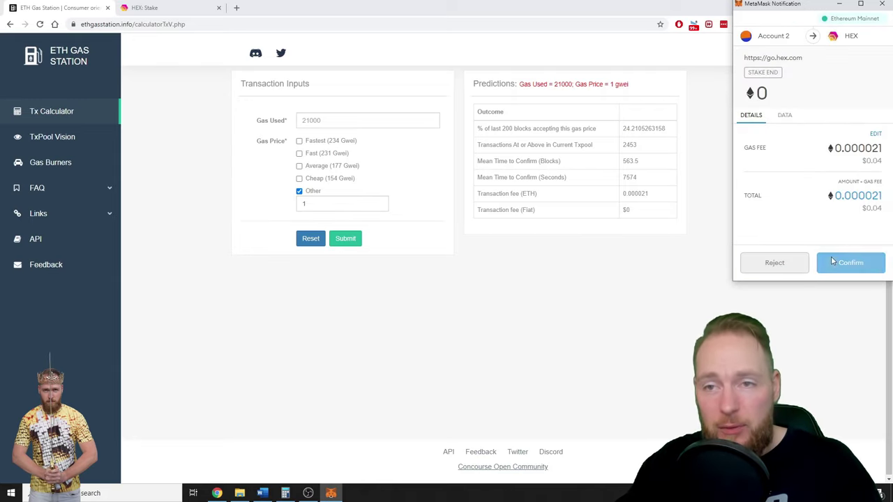